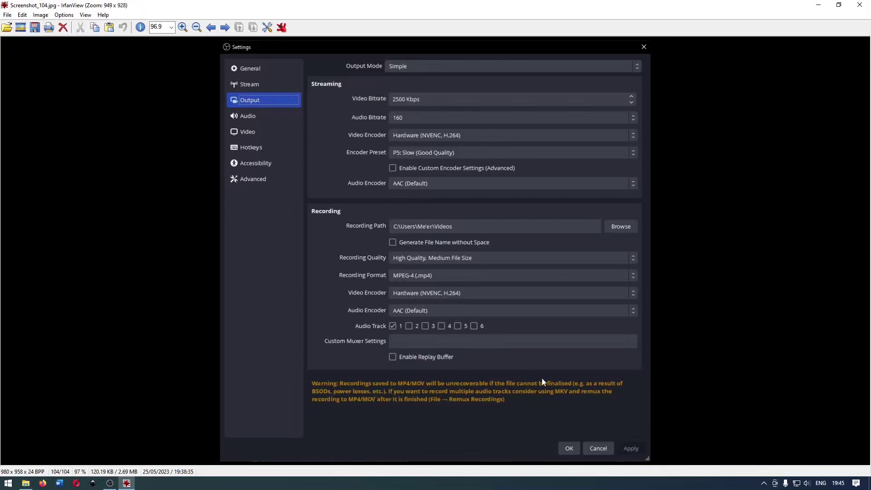
pyautogui.click(109, 482)
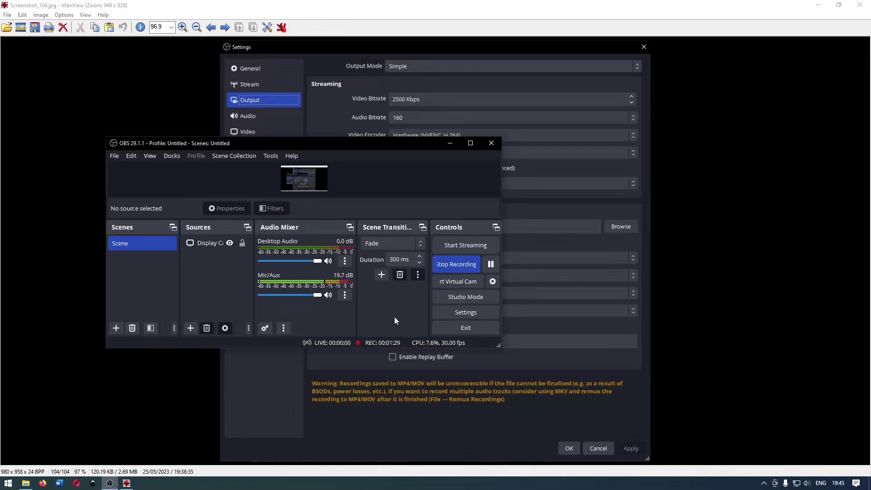
pyautogui.click(25, 483)
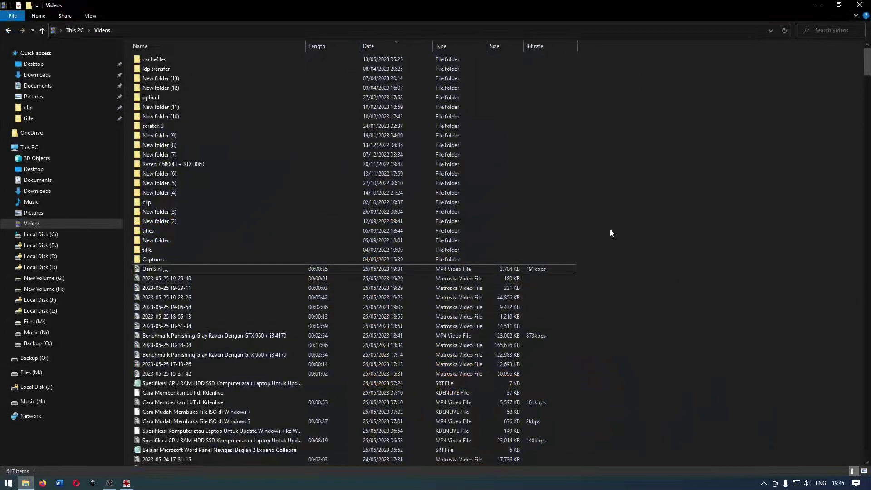
pyautogui.rightClick(609, 232)
pyautogui.click(631, 263)
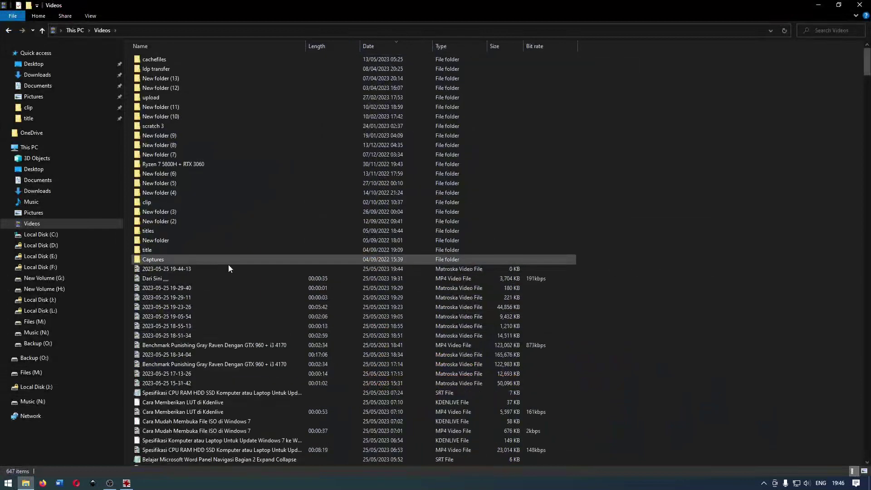
pyautogui.click(177, 268)
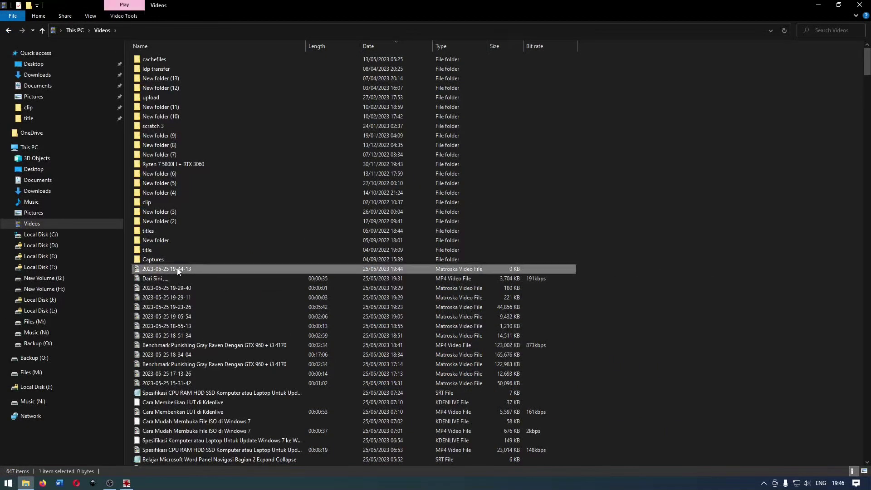
pyautogui.click(110, 481)
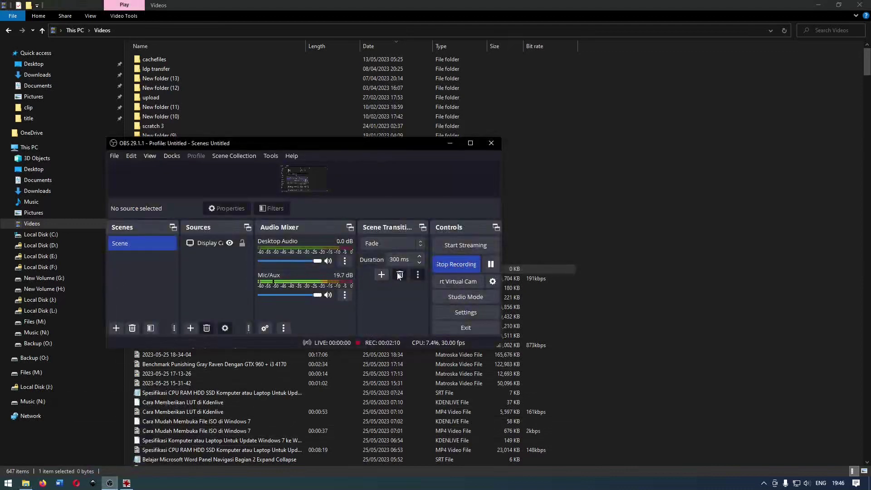
pyautogui.click(707, 271)
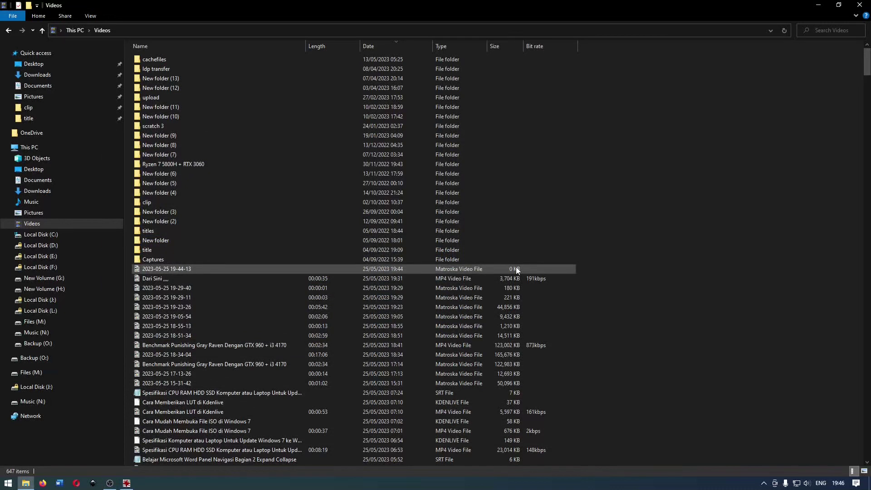
pyautogui.doubleClick(315, 269)
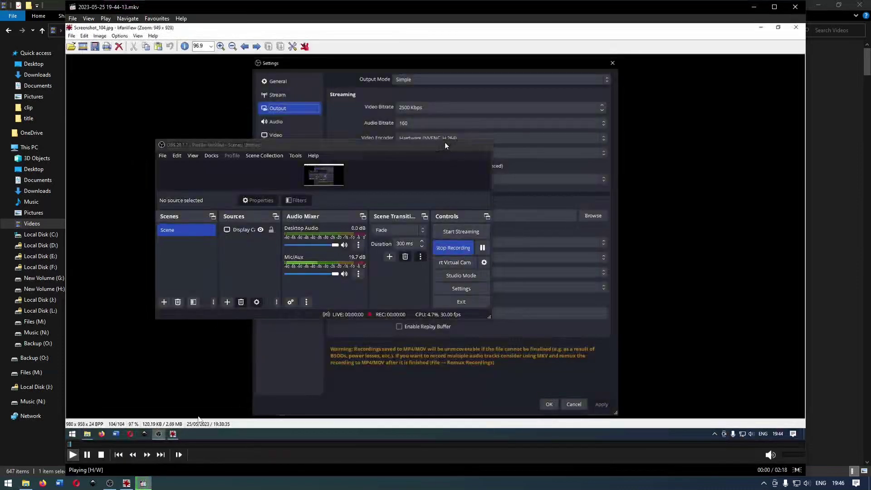
pyautogui.click(148, 444)
pyautogui.click(225, 446)
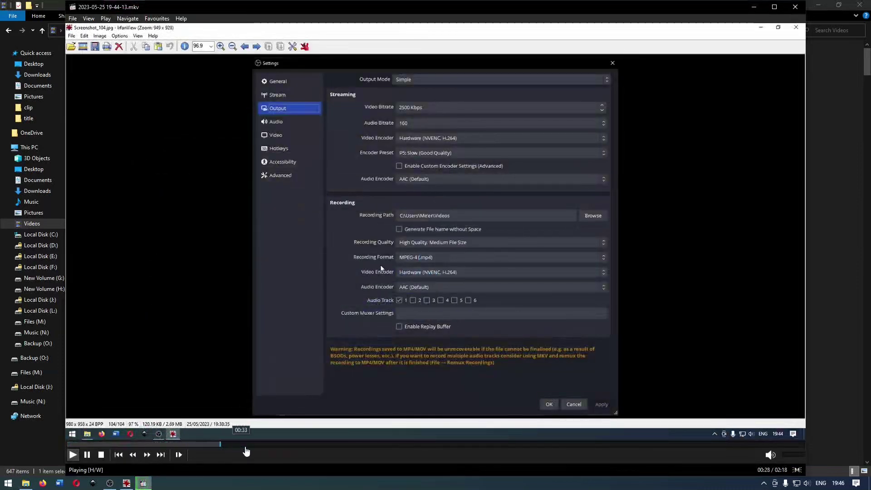
pyautogui.moveTo(296, 447); pyautogui.dragTo(685, 447)
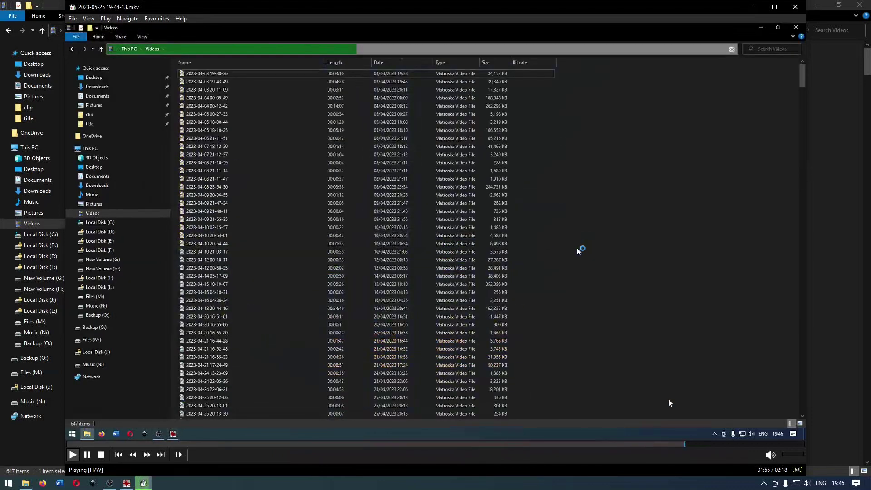
pyautogui.press('space')
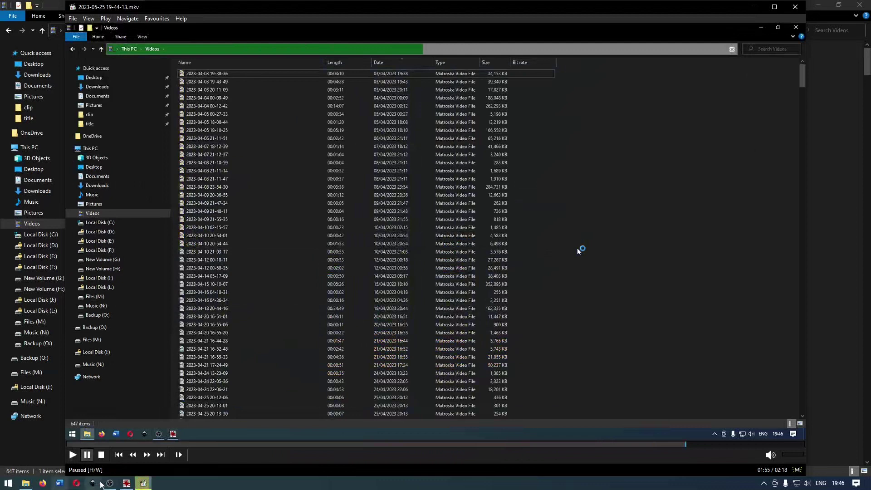
# Check the OBS recording status against the Videos folder and close the paused media player.
pyautogui.click(109, 484)
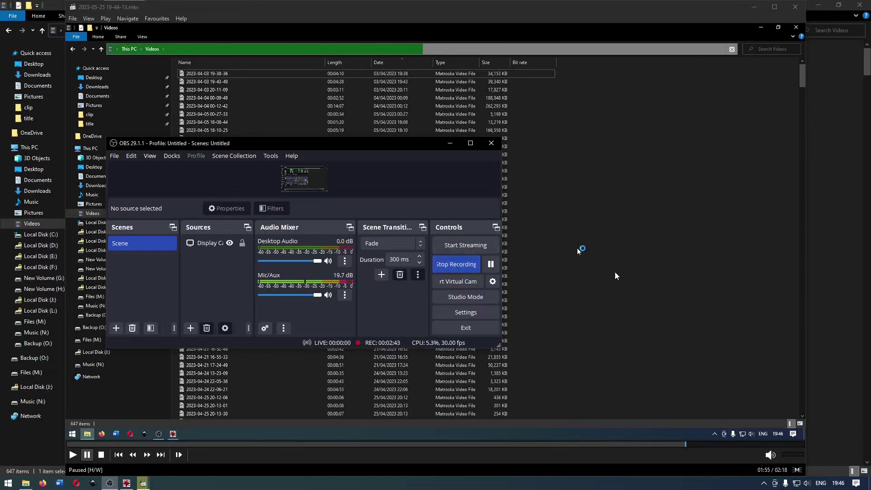
pyautogui.click(845, 200)
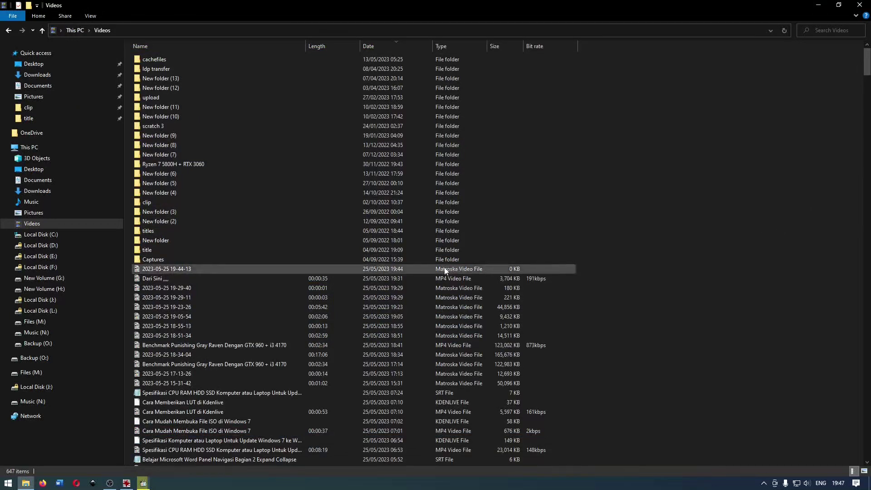
pyautogui.click(109, 482)
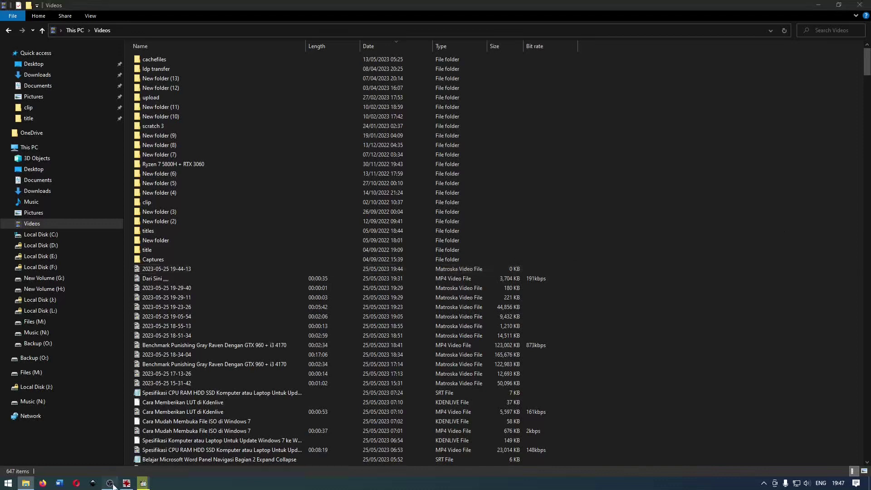
pyautogui.click(641, 213)
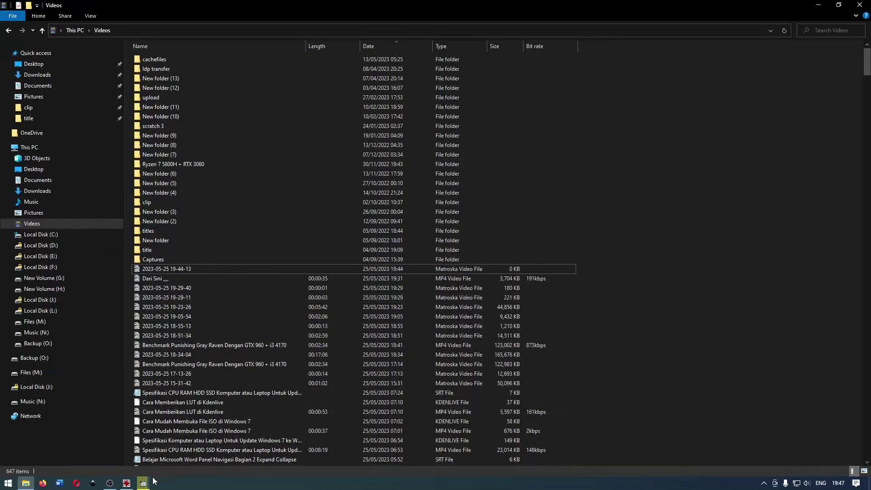
pyautogui.press('Return')
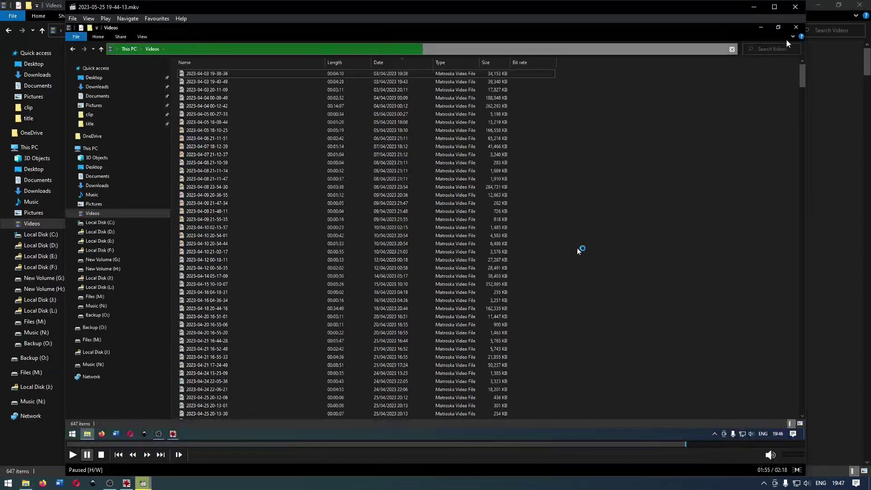
pyautogui.click(795, 7)
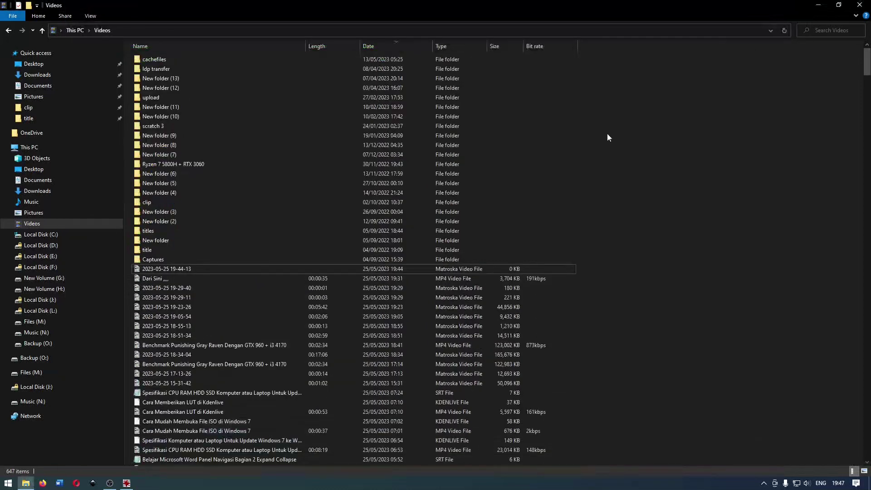
pyautogui.click(180, 271)
pyautogui.doubleClick(181, 270)
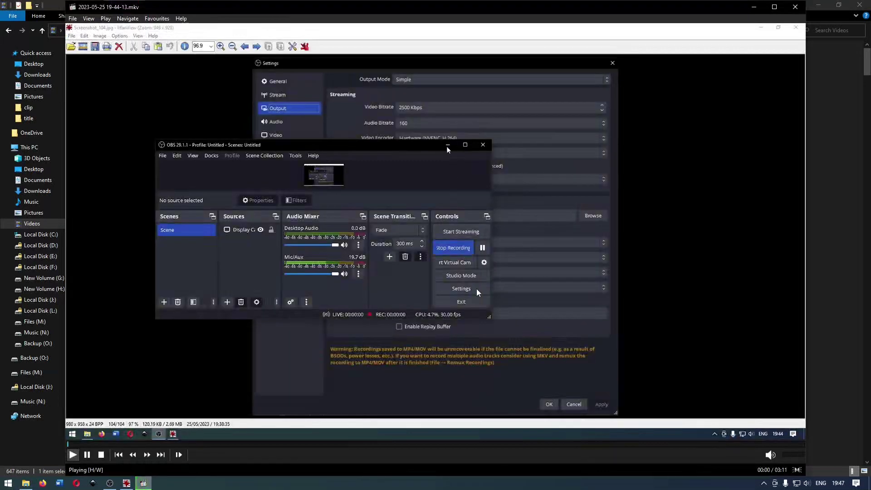
pyautogui.click(476, 289)
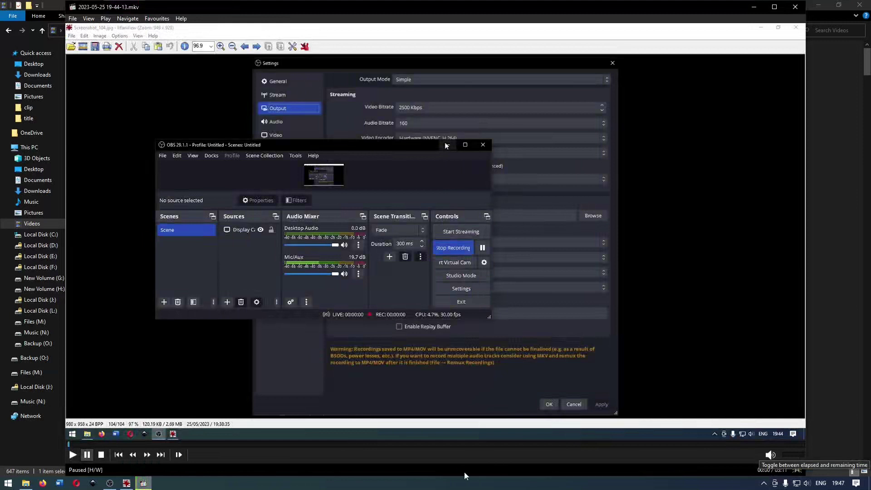
# Switch to OBS and open its Output settings.
pyautogui.click(117, 483)
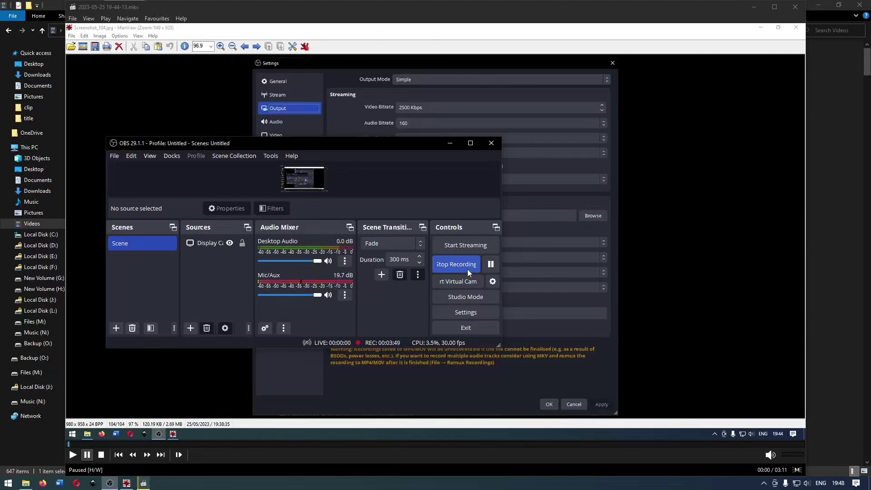
pyautogui.click(464, 311)
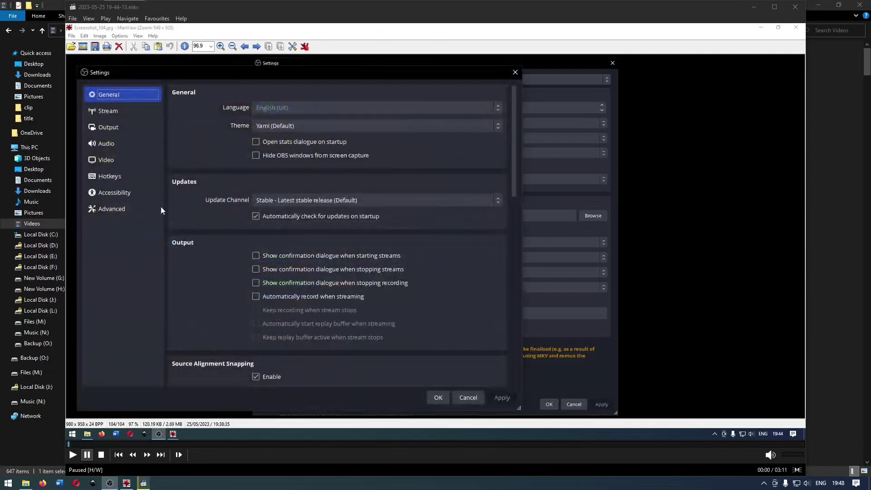
pyautogui.click(127, 128)
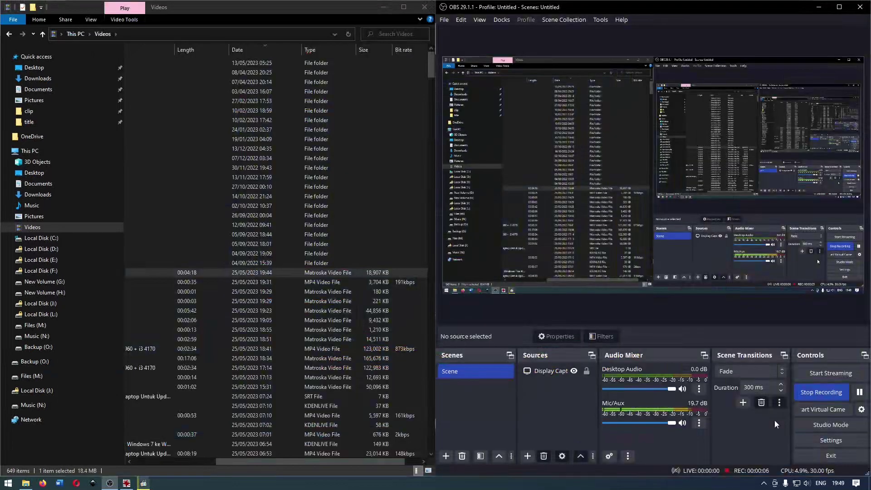
# Examine the recording format in the OBS Output settings and refresh the Videos folder in File Explorer.
pyautogui.click(830, 438)
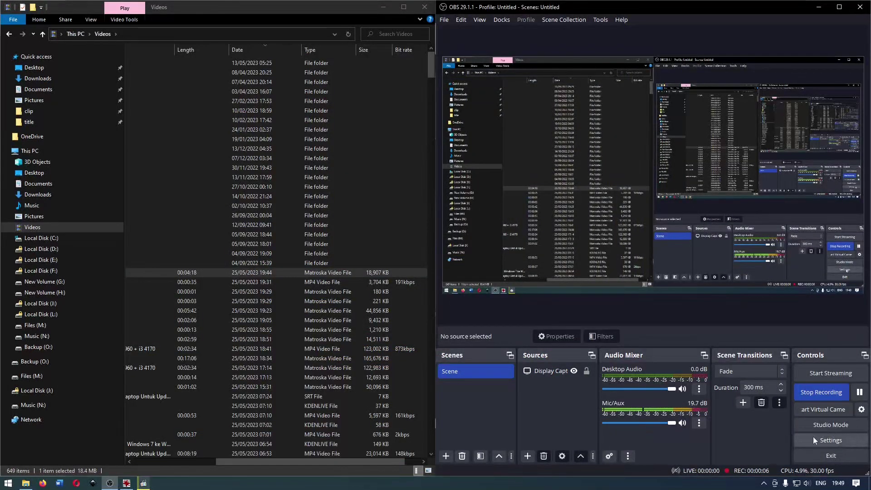
pyautogui.click(449, 124)
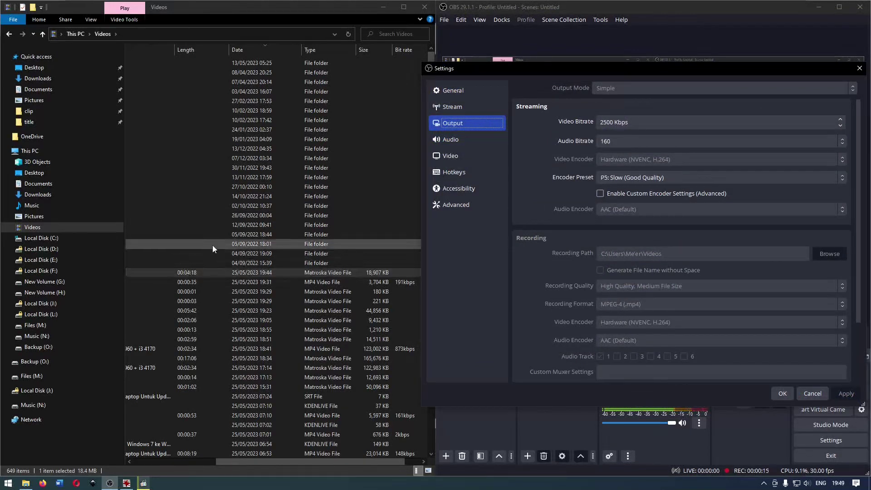
pyautogui.rightClick(398, 208)
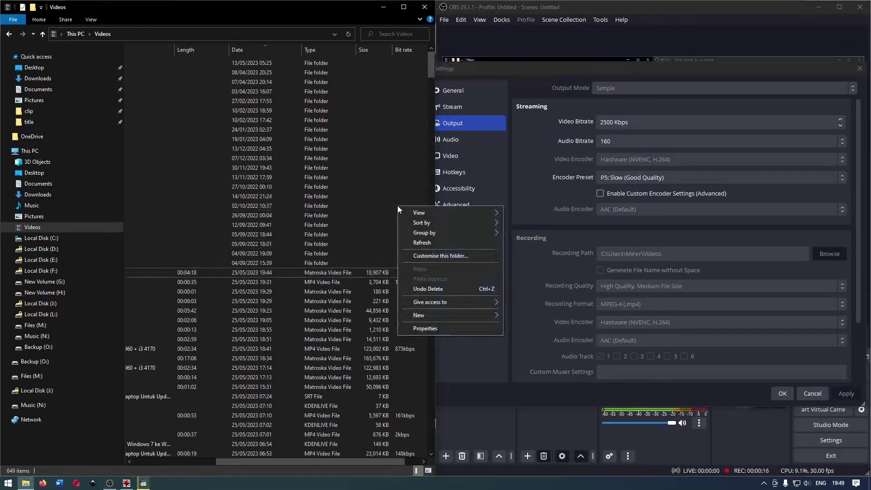
pyautogui.click(423, 242)
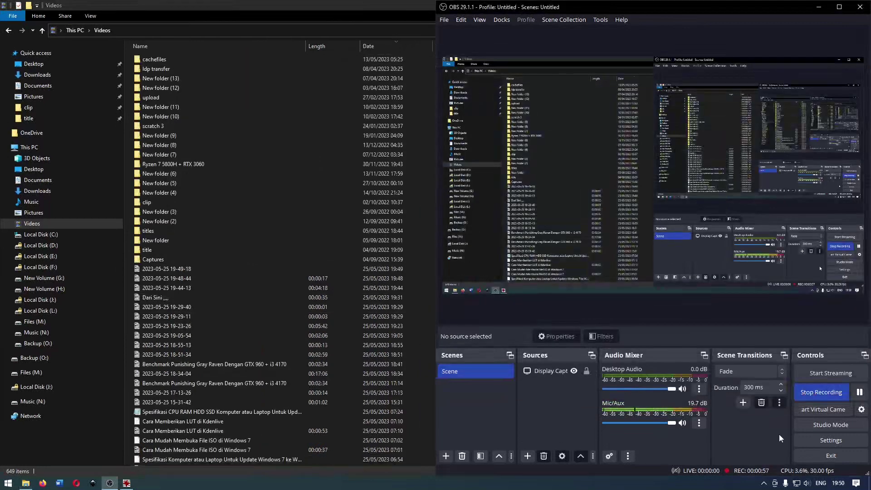
pyautogui.click(168, 268)
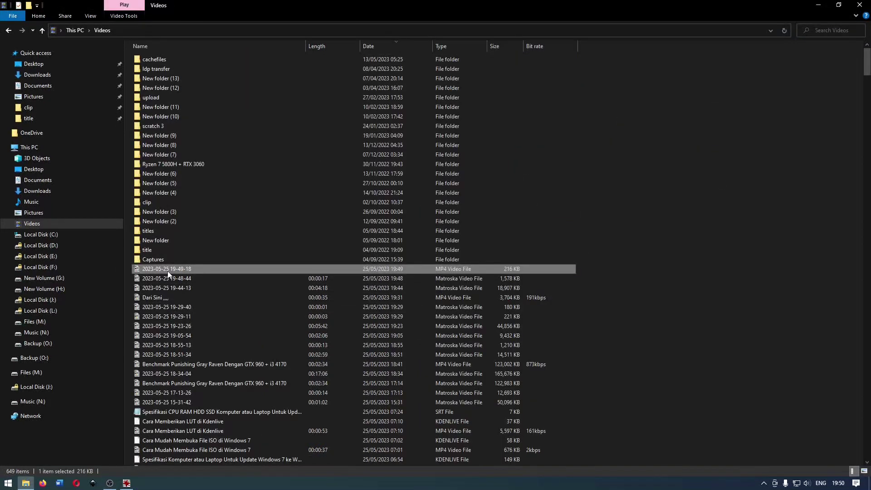
pyautogui.doubleClick(168, 269)
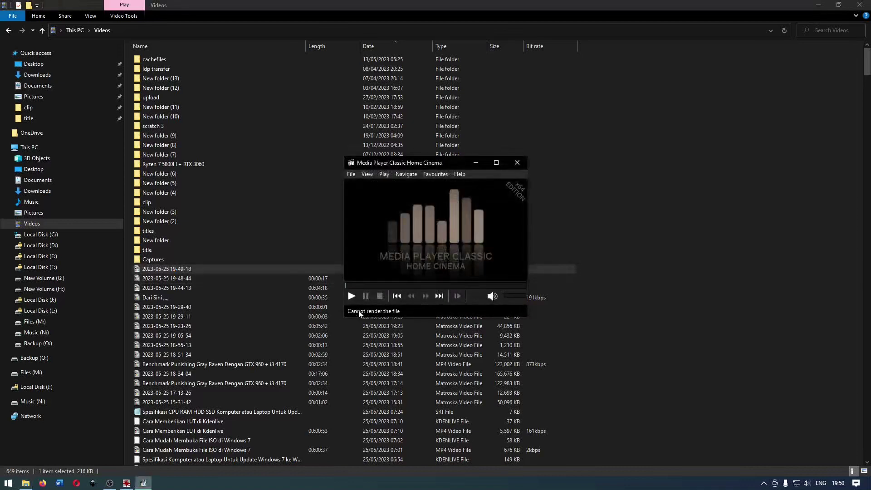
pyautogui.hotkey('alt', 'F4')
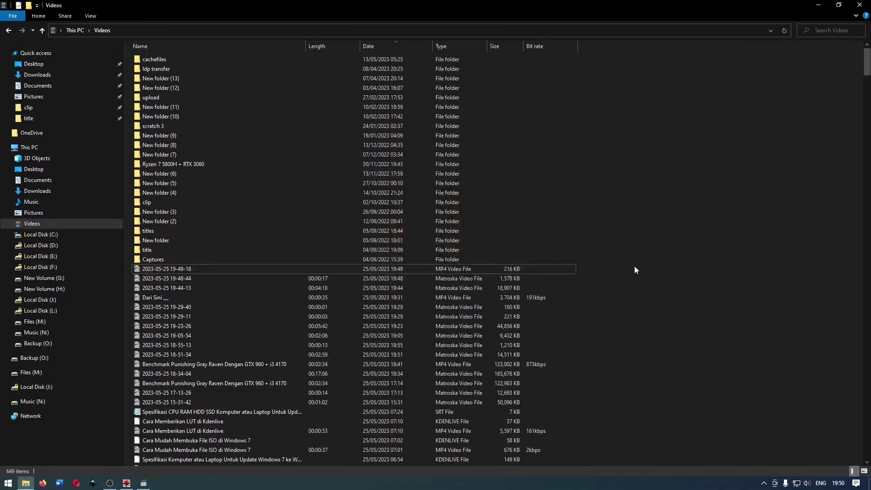
# Refresh the Videos folder, then switch to OBS and stop the running recording.
pyautogui.rightClick(666, 219)
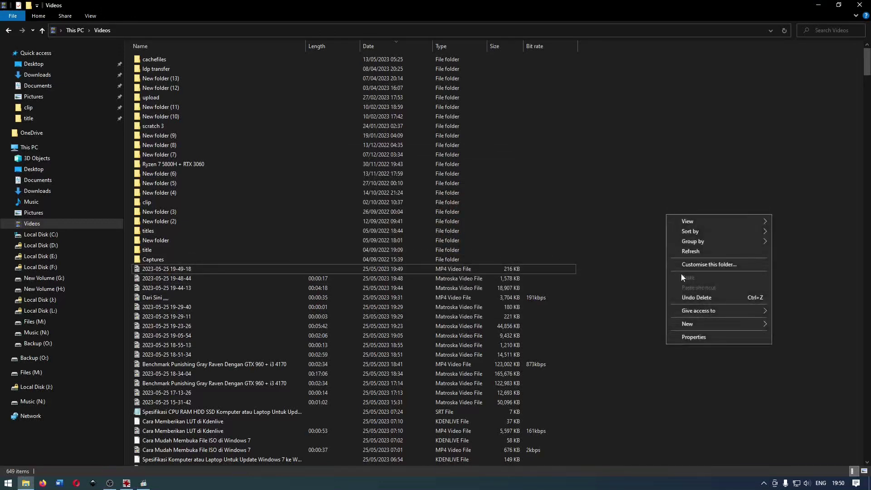
pyautogui.click(683, 254)
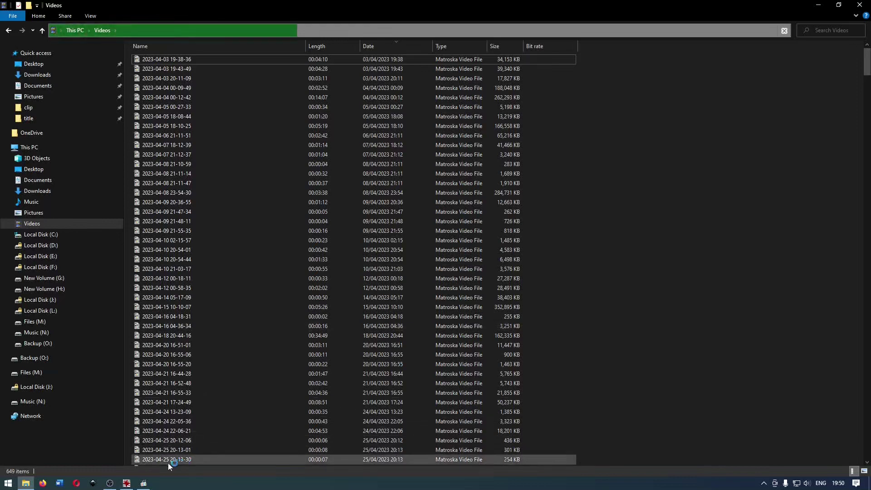
pyautogui.click(110, 482)
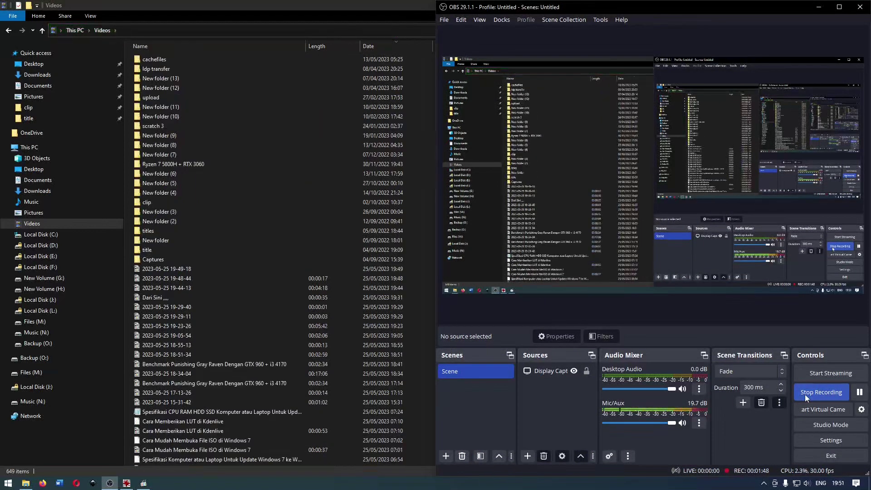
pyautogui.click(804, 394)
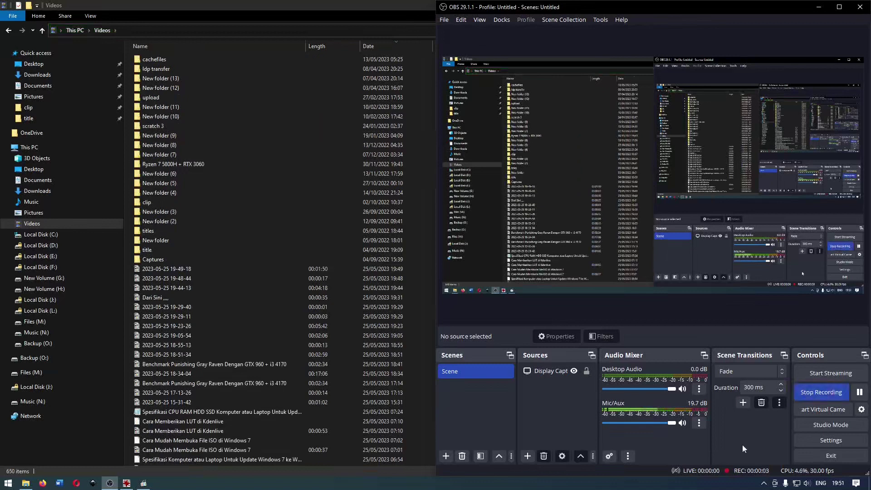
# Examine the recording format in the OBS Output settings and close the settings window.
pyautogui.click(822, 440)
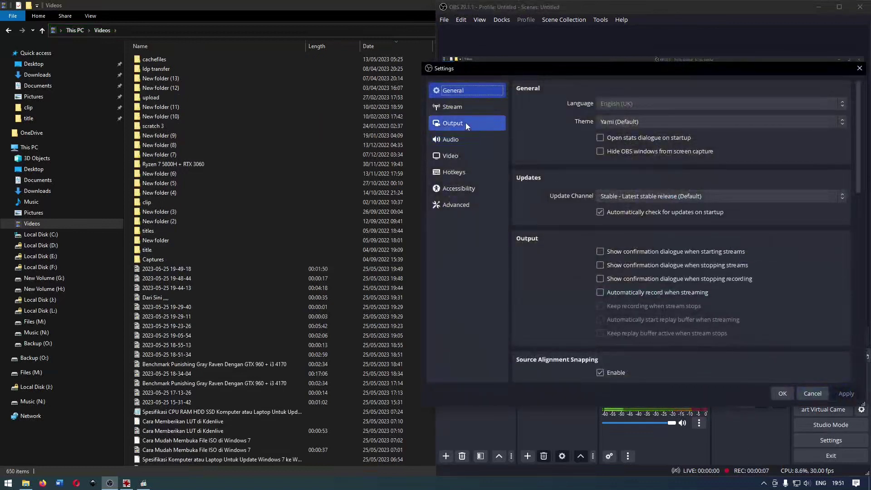
pyautogui.click(465, 123)
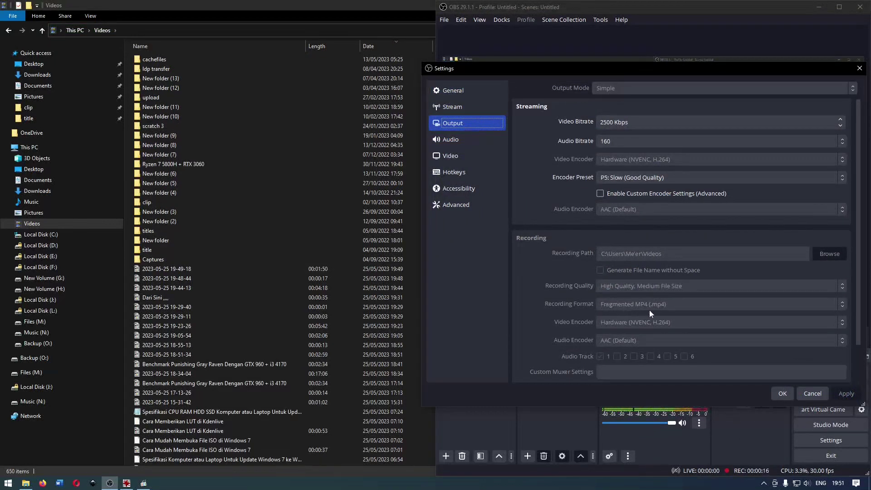
pyautogui.click(787, 392)
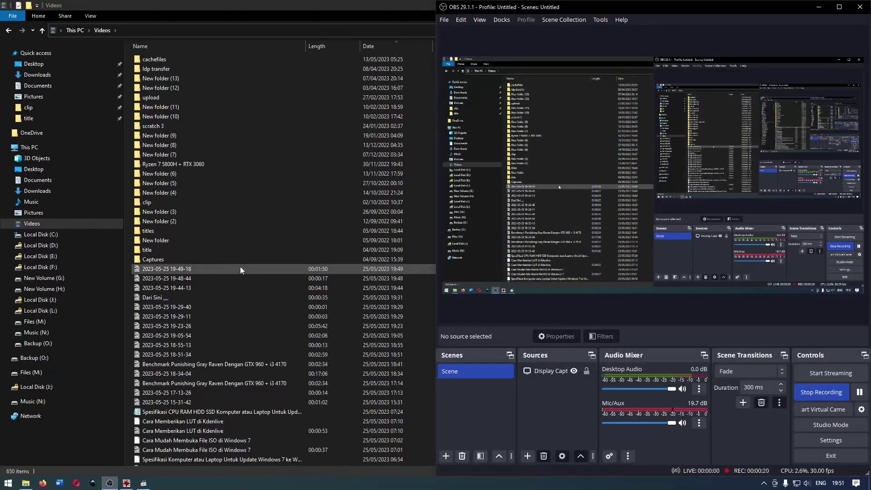
# Maximize File Explorer, refresh the Videos folder and switch back to OBS to check the running recording.
pyautogui.press('super+Up')
pyautogui.rightClick(129, 260)
pyautogui.click(156, 294)
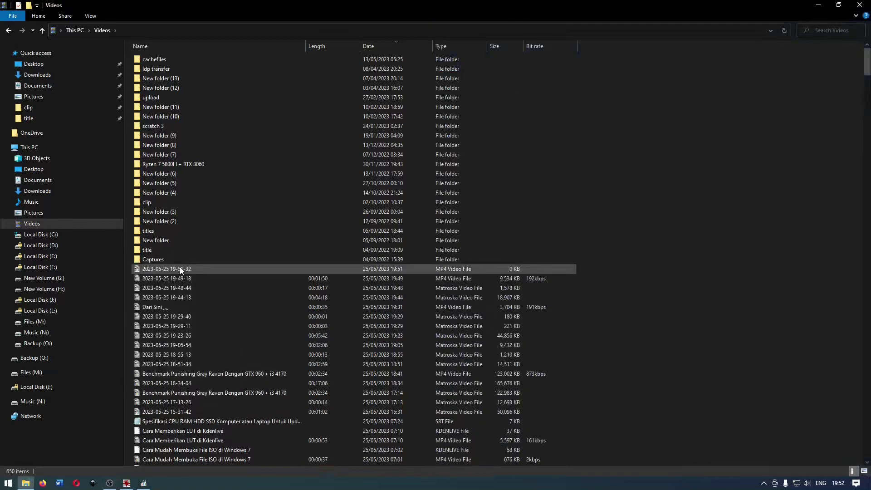
pyautogui.click(109, 482)
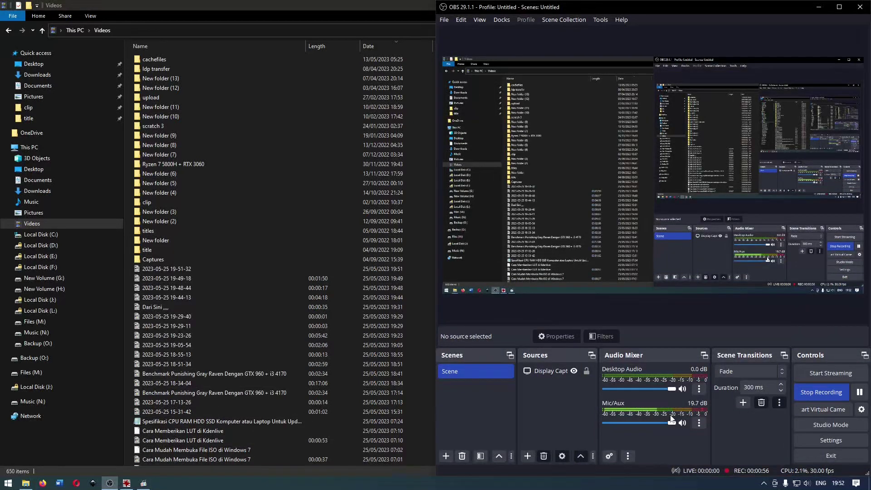
pyautogui.doubleClick(227, 268)
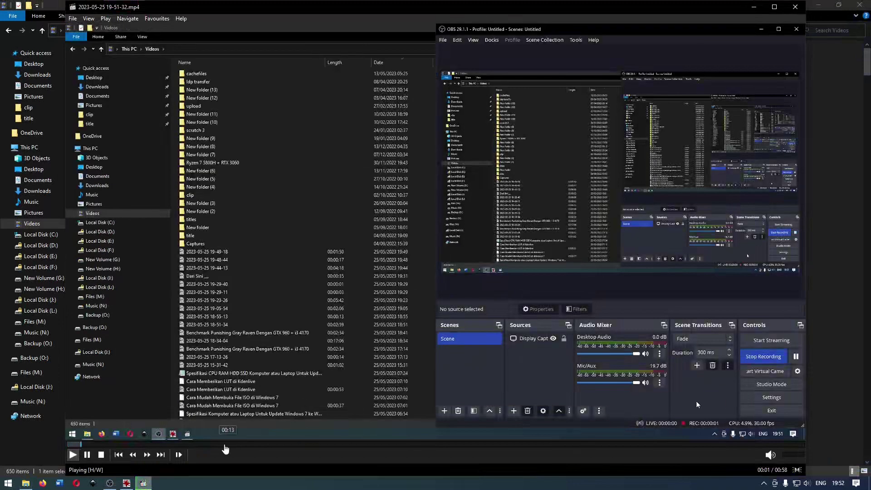
pyautogui.moveTo(225, 449); pyautogui.dragTo(631, 451)
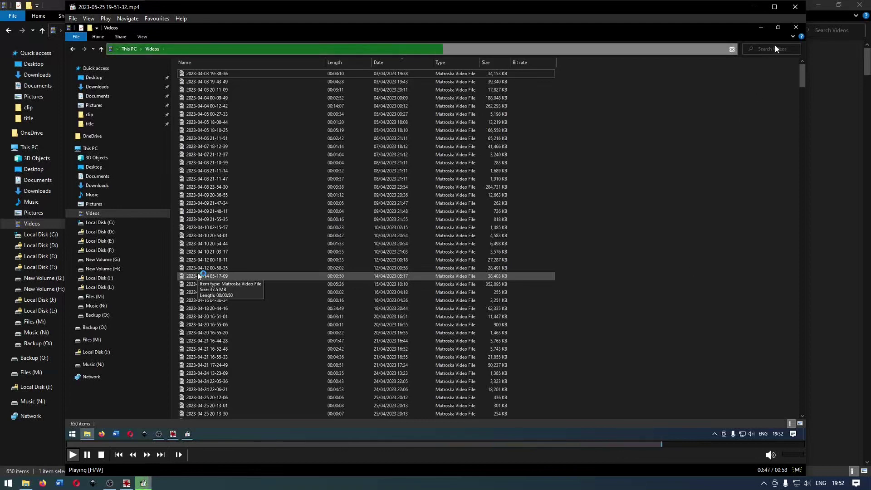
pyautogui.click(795, 5)
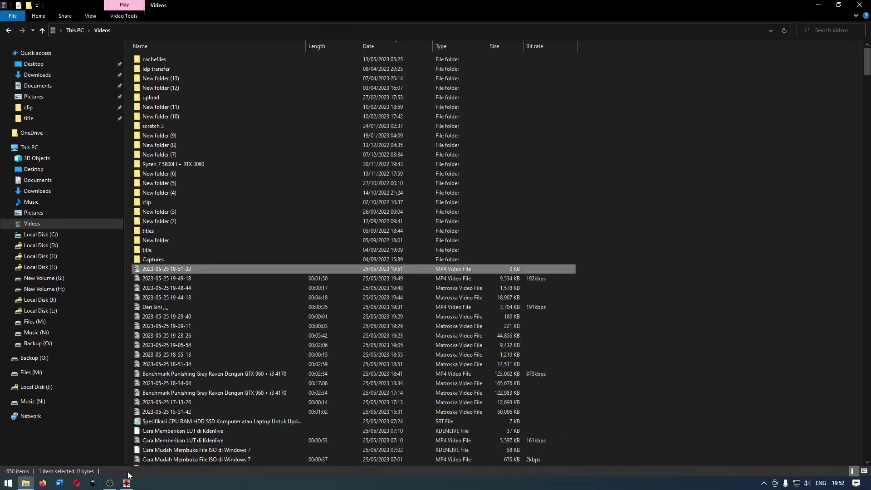
# Switch to OBS, stop the running recording and examine the recording format in the Output settings.
pyautogui.click(109, 482)
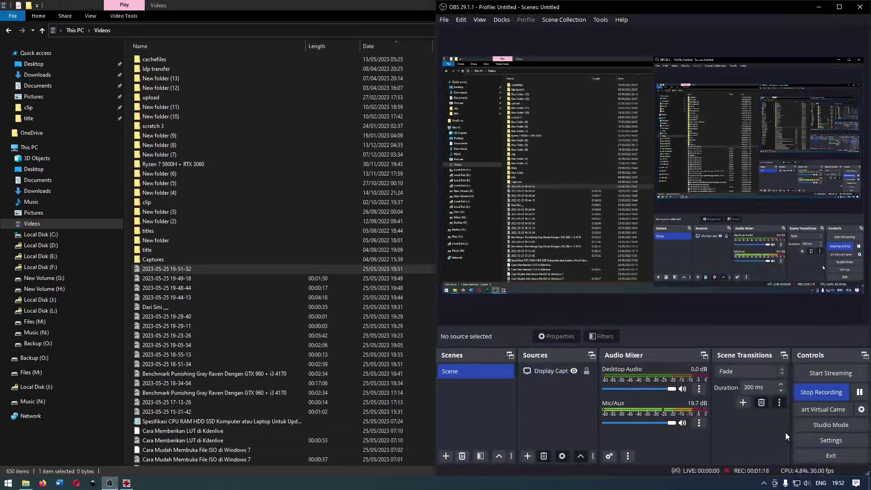
pyautogui.click(813, 393)
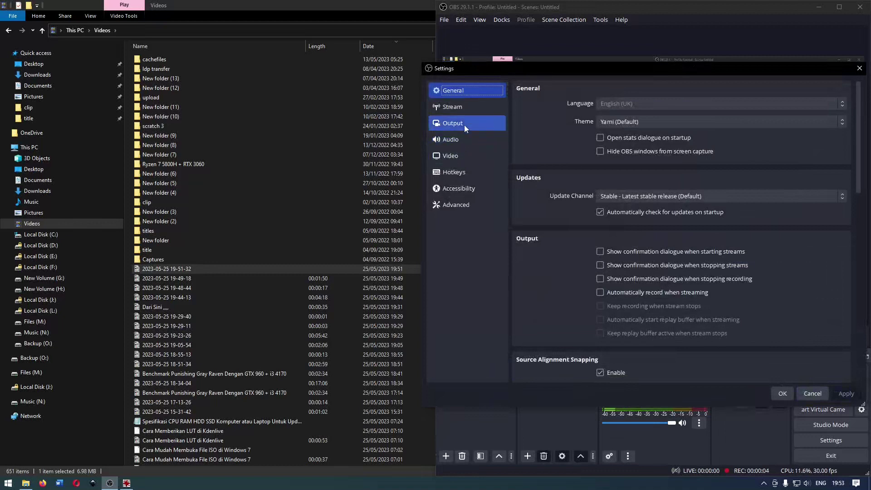
pyautogui.click(464, 124)
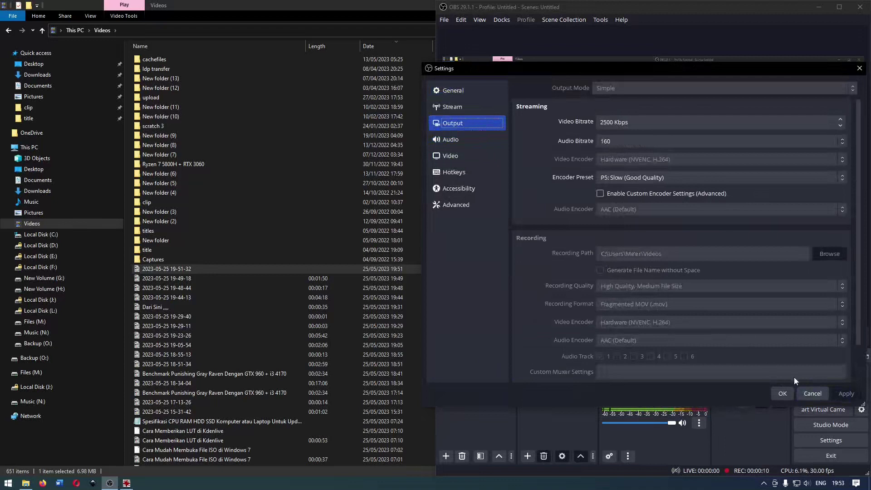
pyautogui.click(780, 395)
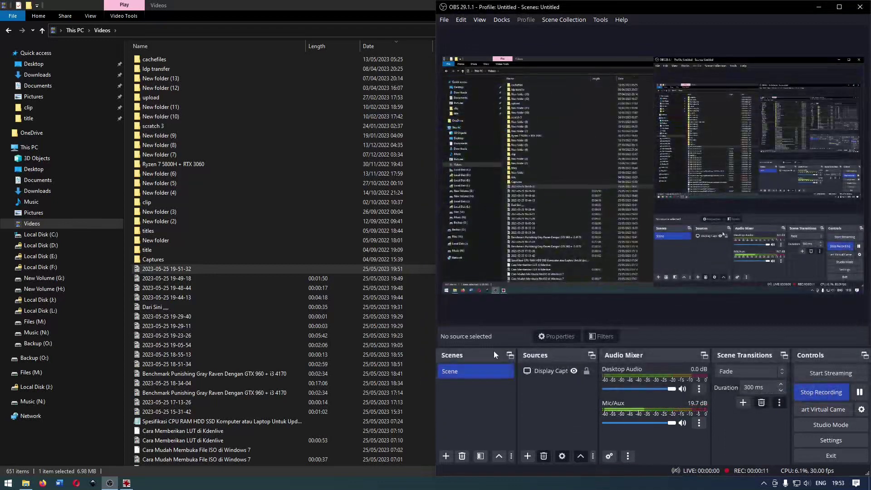
pyautogui.press('super+Up')
pyautogui.rightClick(129, 252)
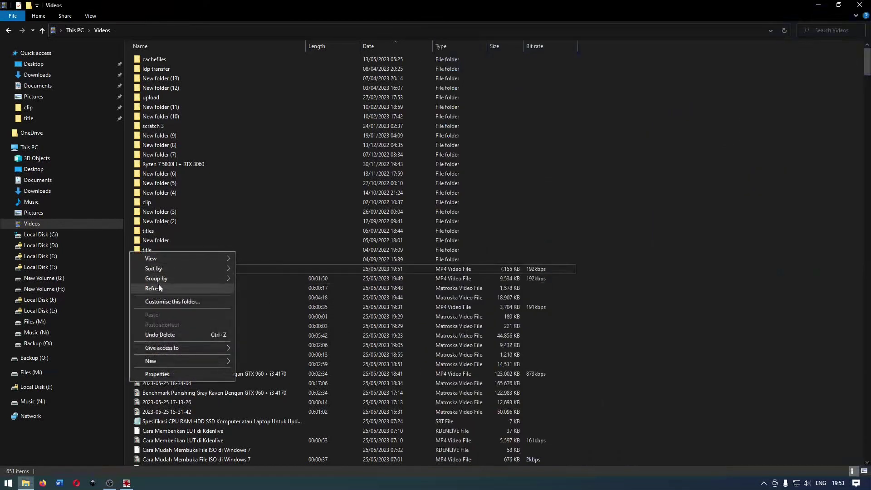
pyautogui.click(160, 285)
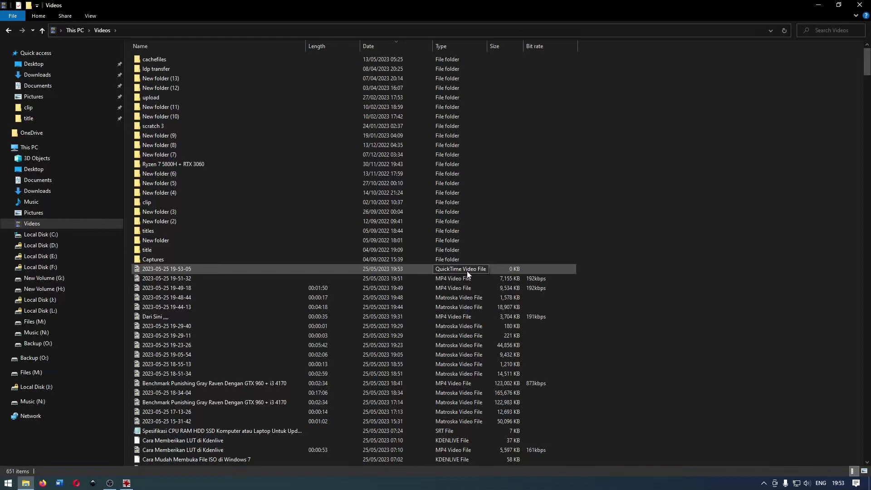
pyautogui.click(191, 271)
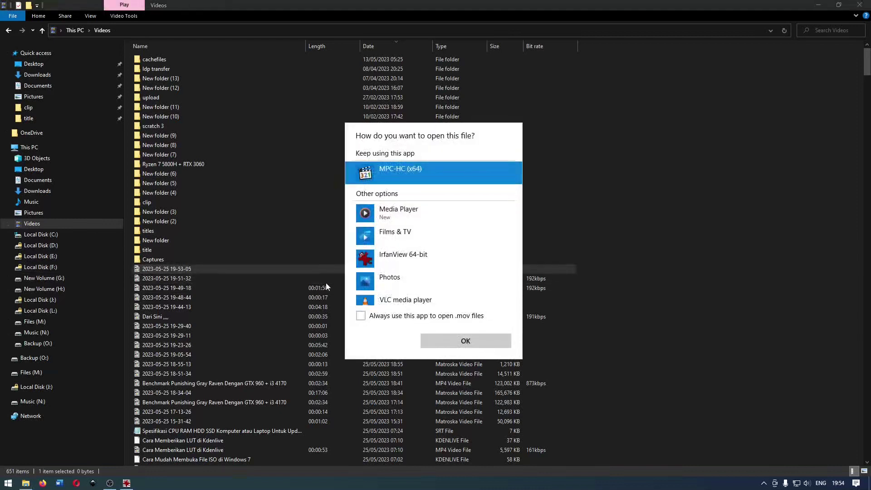
pyautogui.click(458, 342)
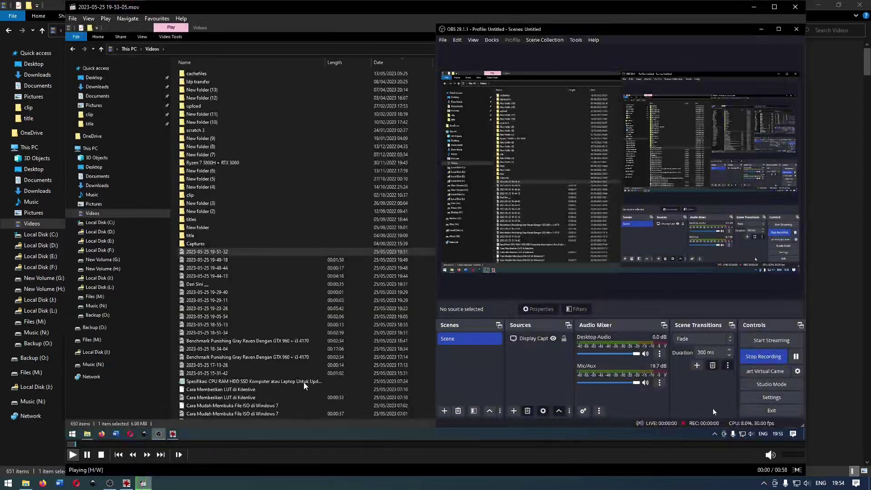
# Check playback of the MOV recording at several points on its timeline, close the media player and return to OBS.
pyautogui.click(266, 447)
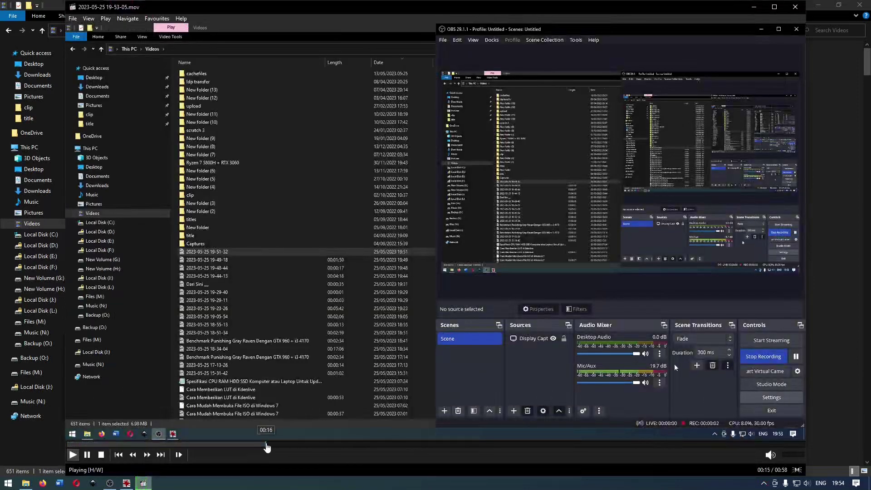
pyautogui.click(175, 447)
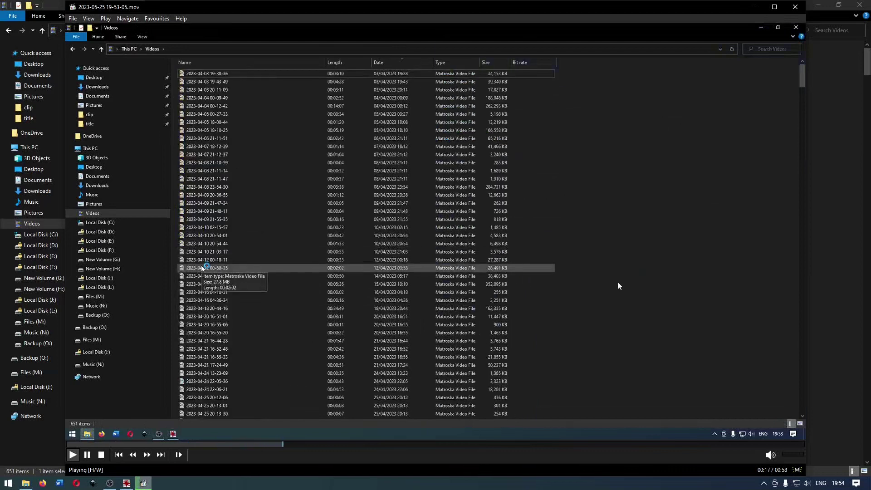
pyautogui.click(544, 444)
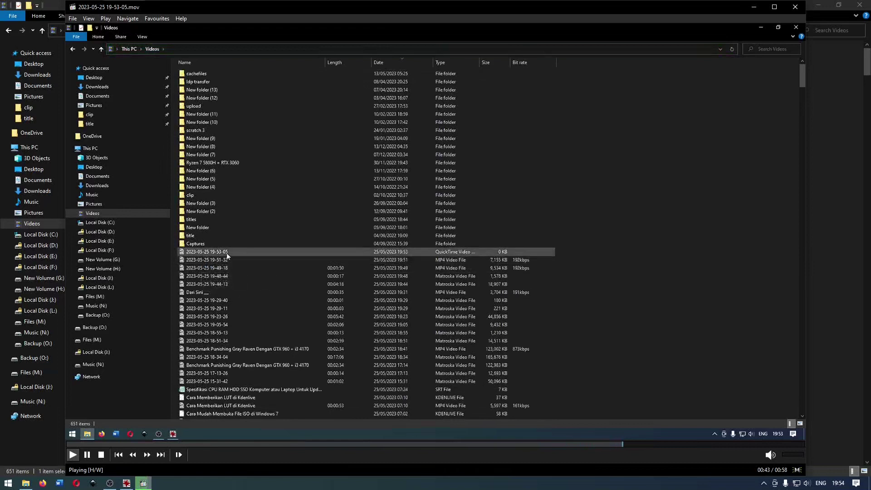
pyautogui.click(795, 7)
pyautogui.hotkey('alt', 'Tab')
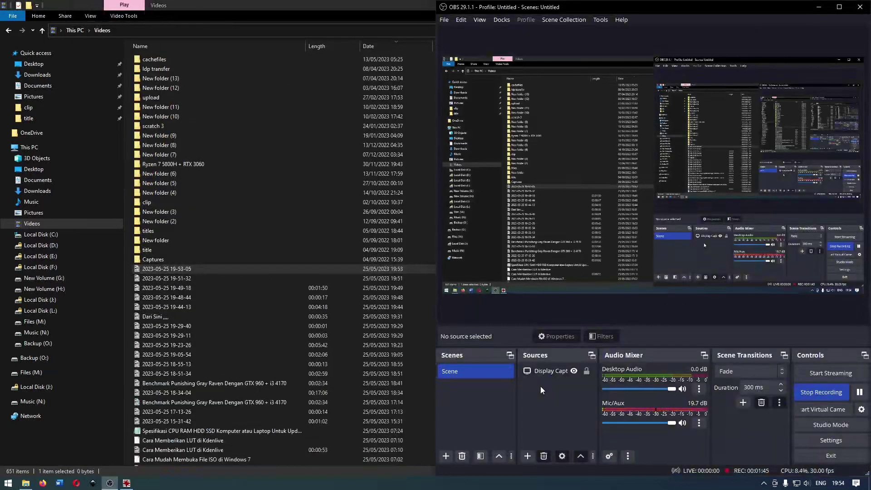